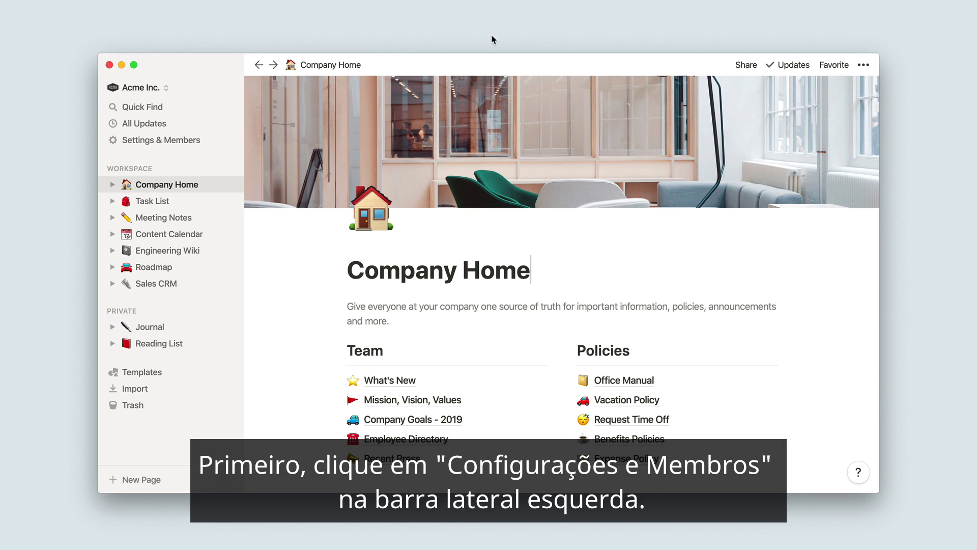
Step: Open Settings & Members to view the workspace's seven users and their access levels
click(217, 140)
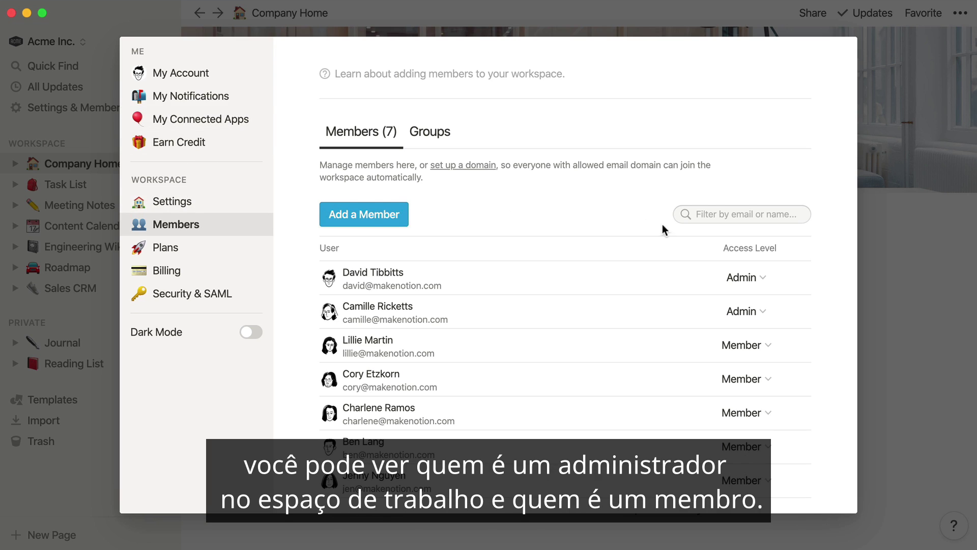
click(747, 279)
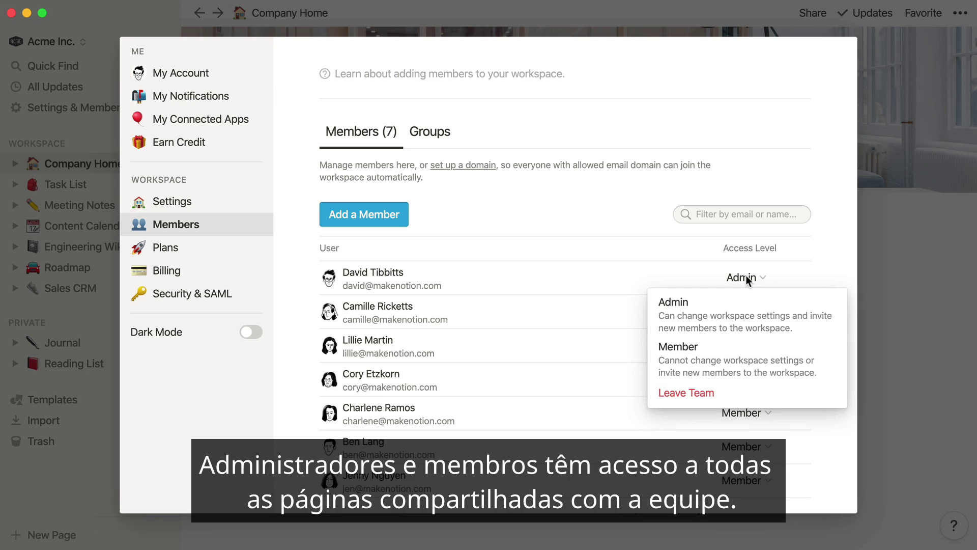
click(747, 279)
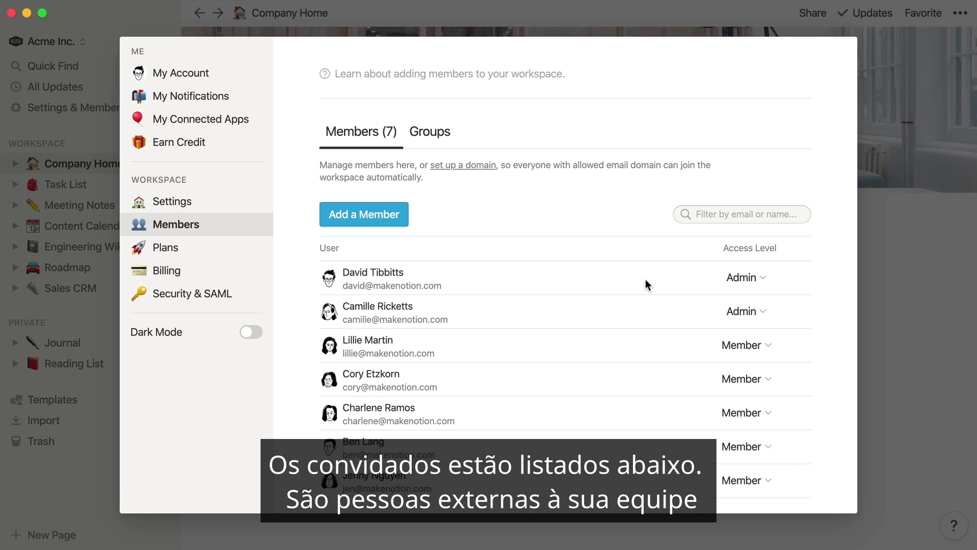
scroll(645, 278, down, 5)
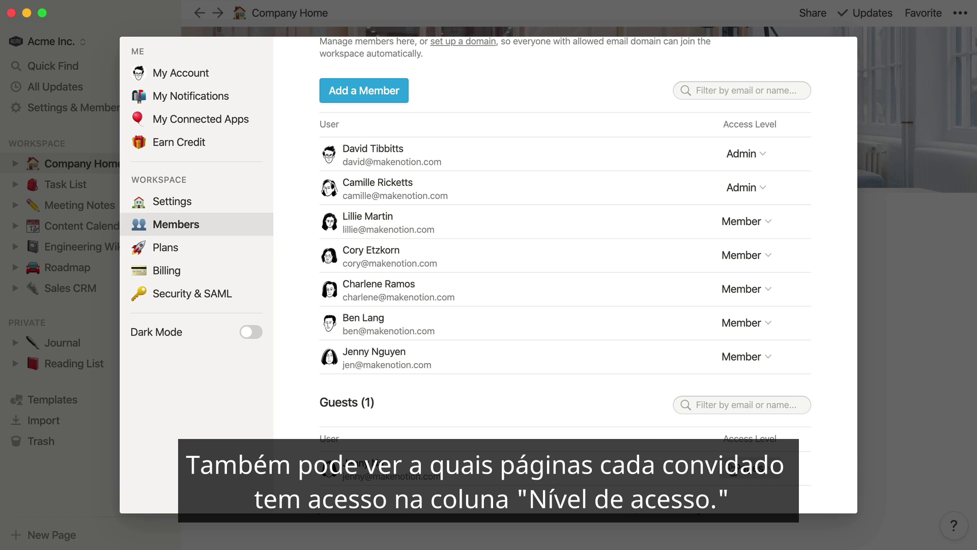
click(746, 467)
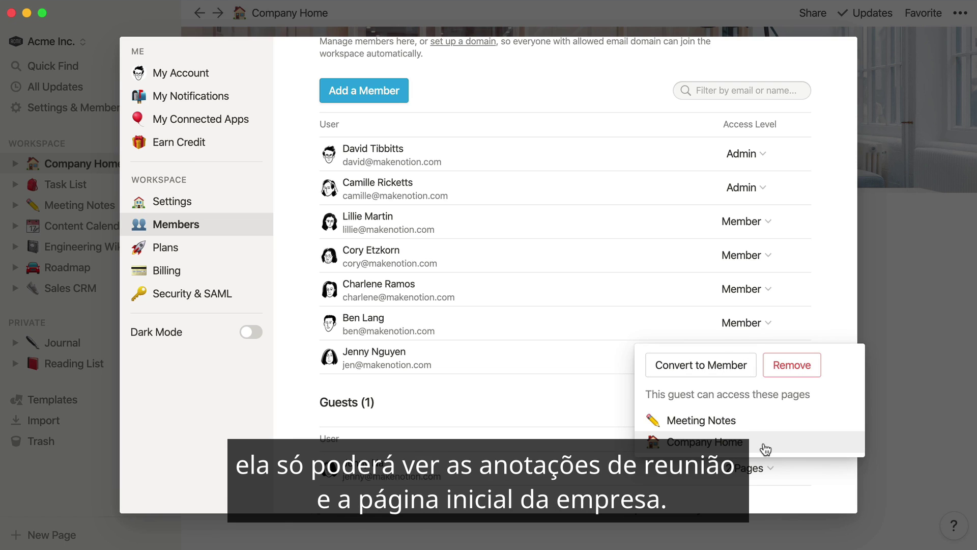
click(594, 399)
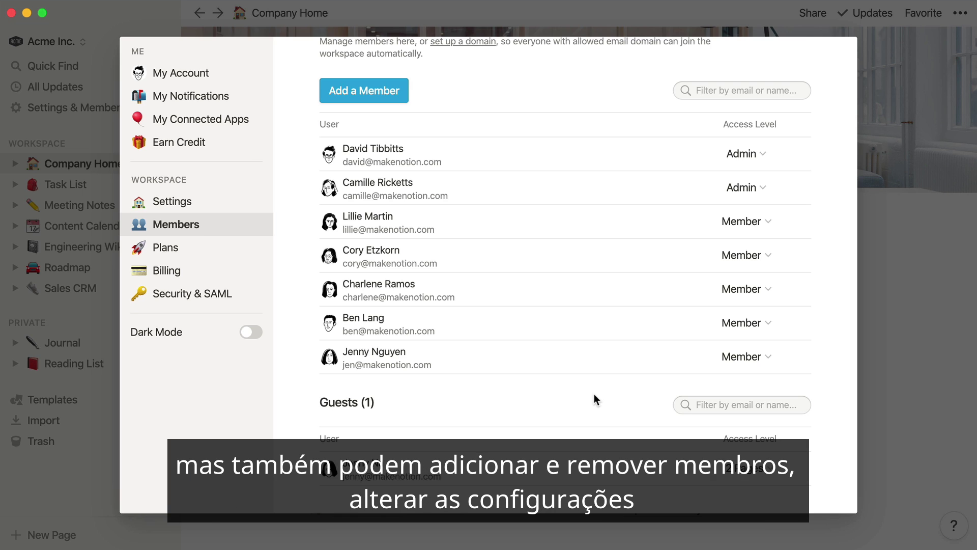
scroll(593, 393, up, 3)
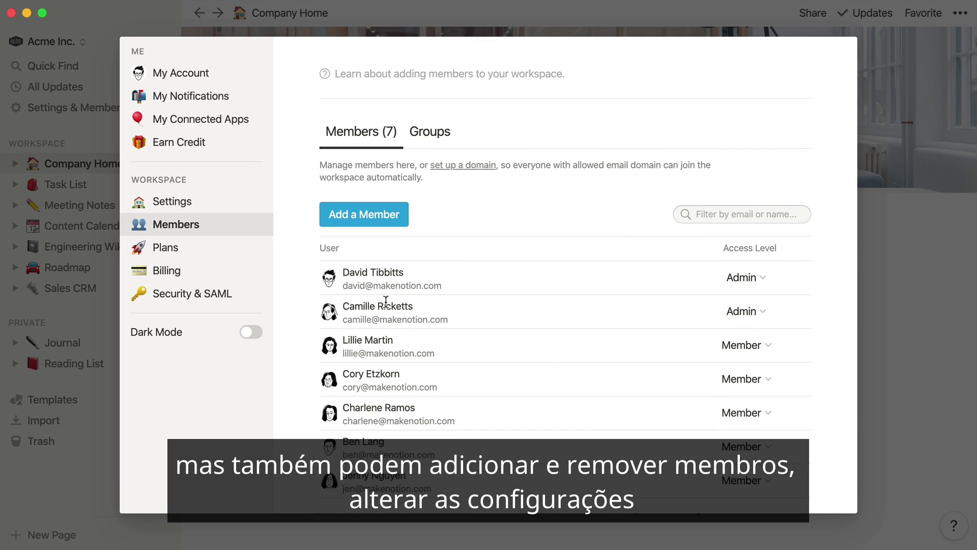
click(231, 296)
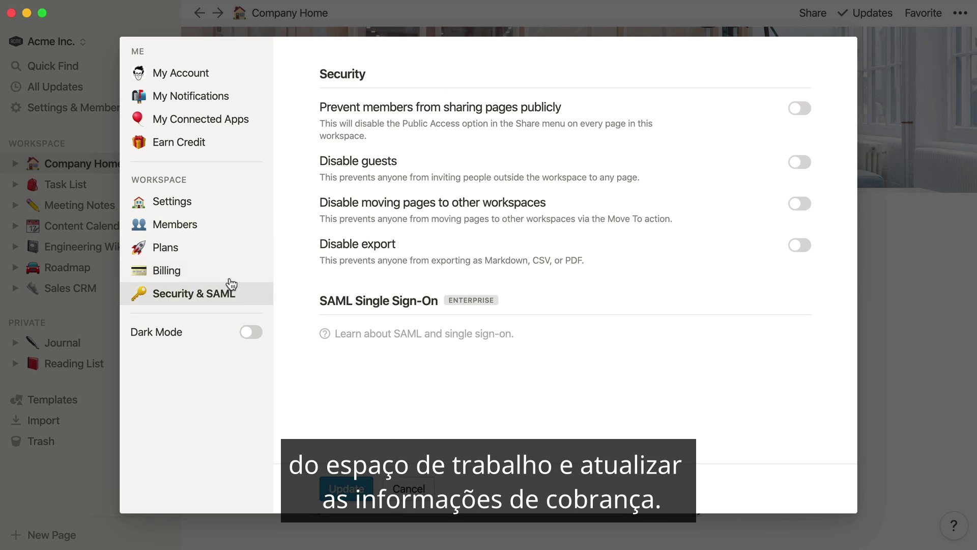
click(231, 202)
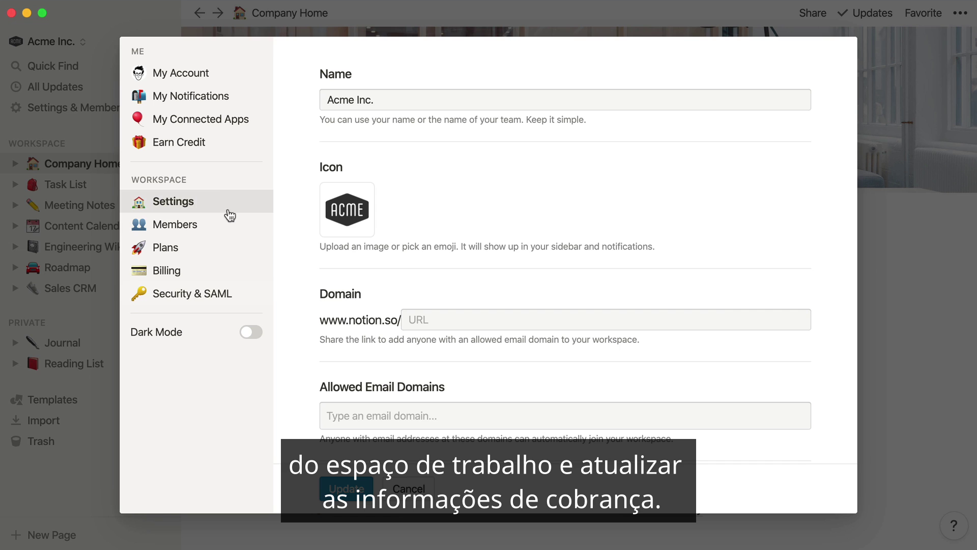
click(224, 275)
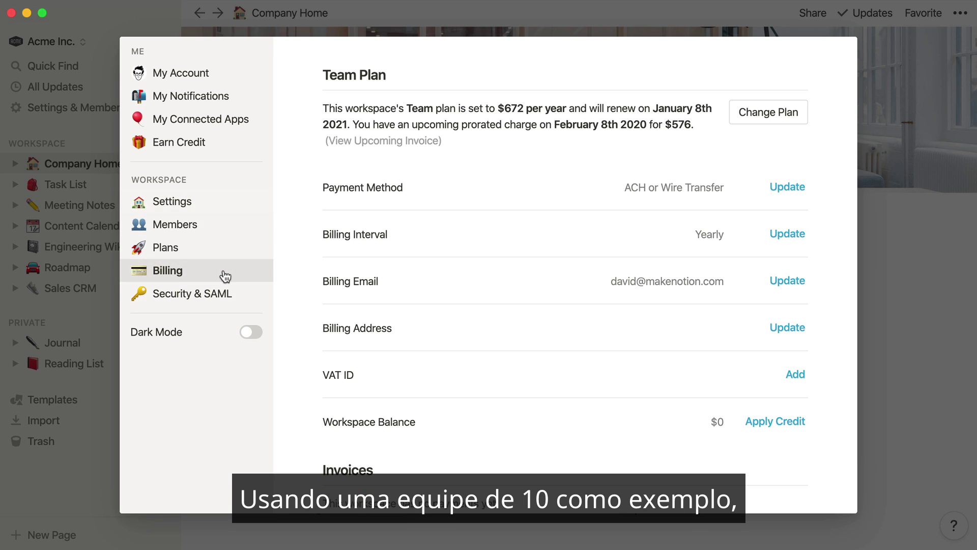
click(226, 225)
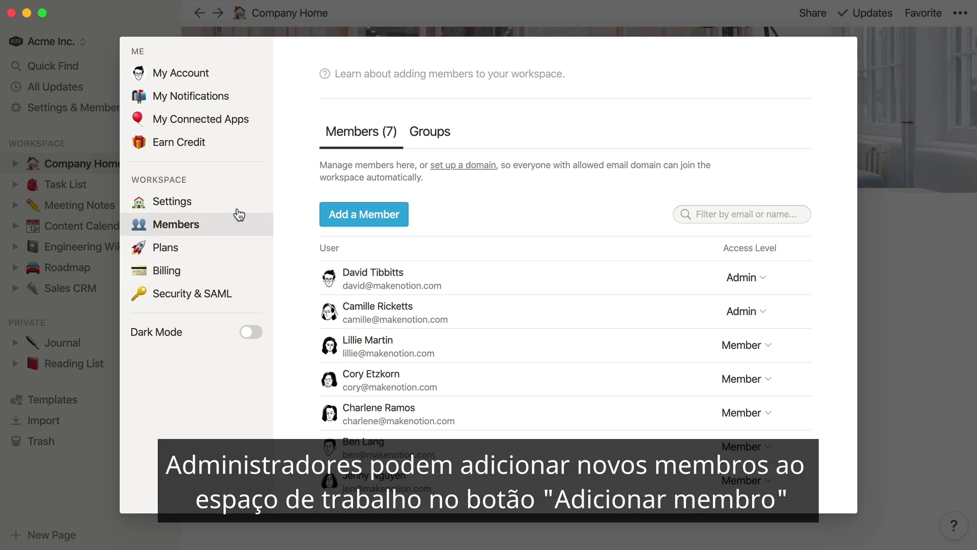
Step: Invite a new person to the workspace by e-mail with the Member role
click(366, 216)
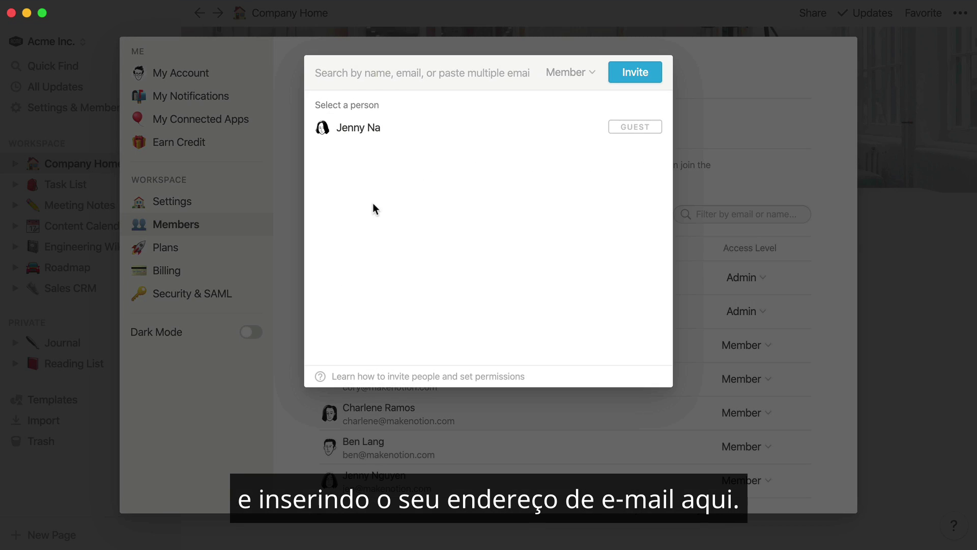
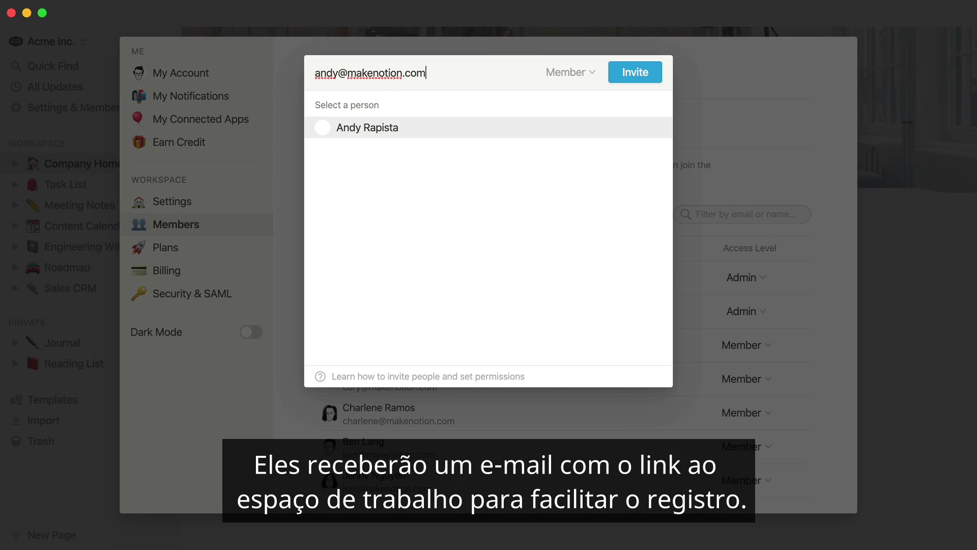
click(567, 71)
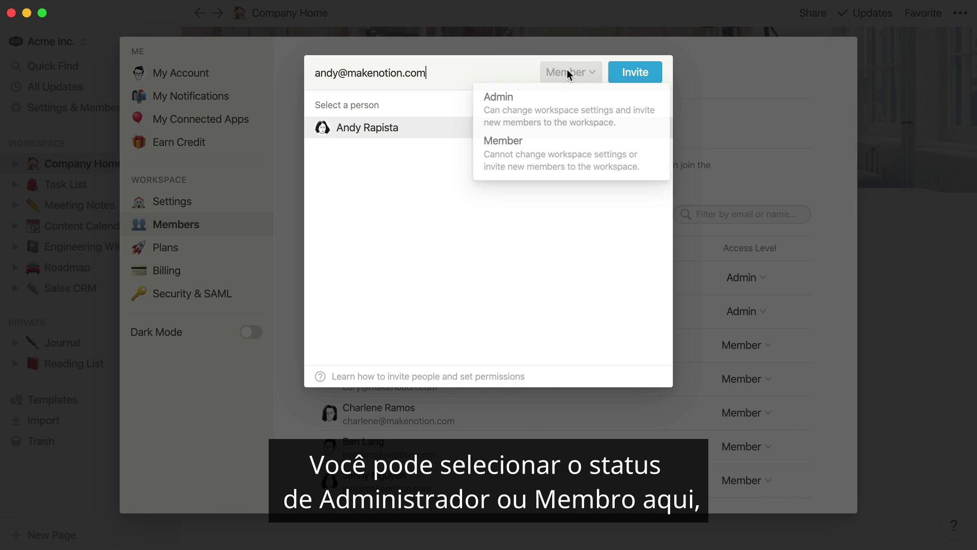
click(558, 155)
click(642, 76)
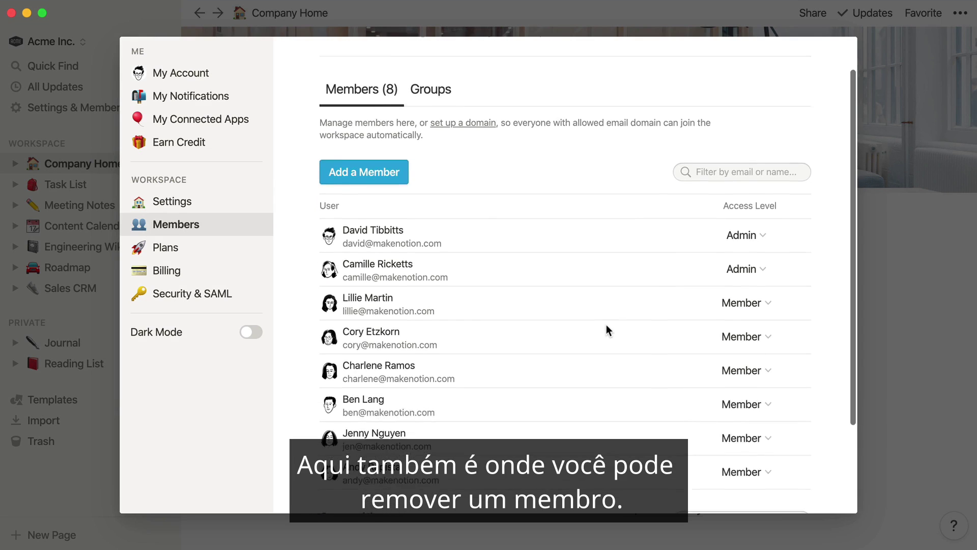
Step: Remove the newly invited member from the team, then close the settings window
scroll(607, 327, down, 5)
click(742, 359)
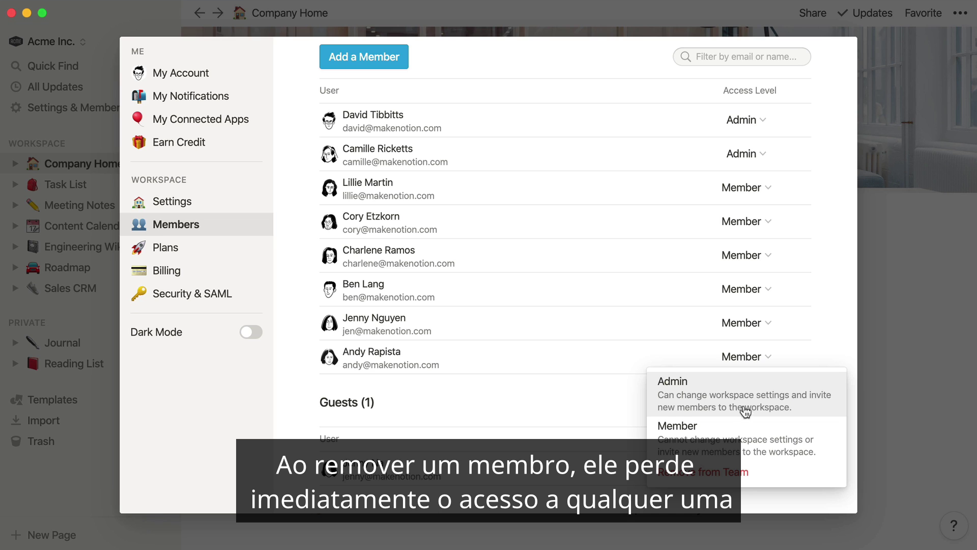
click(743, 473)
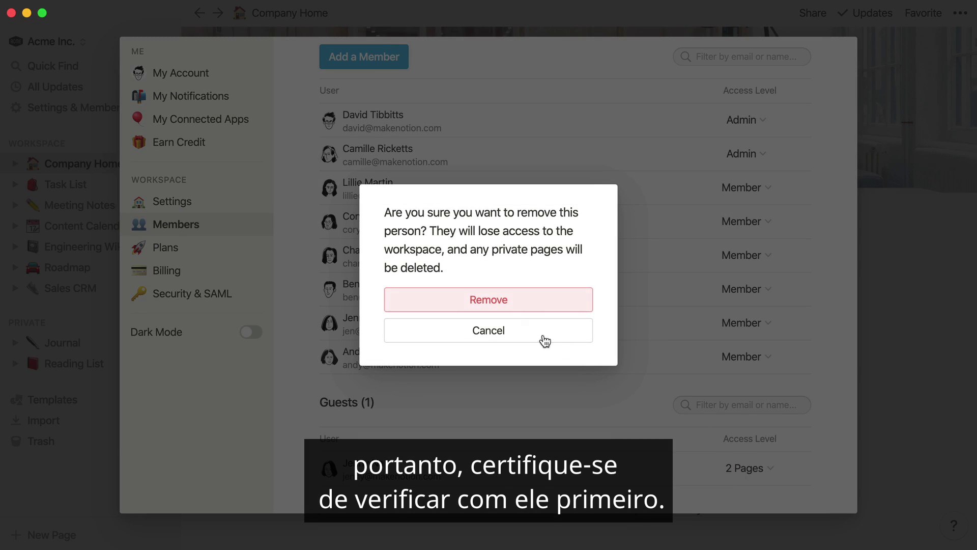
click(490, 300)
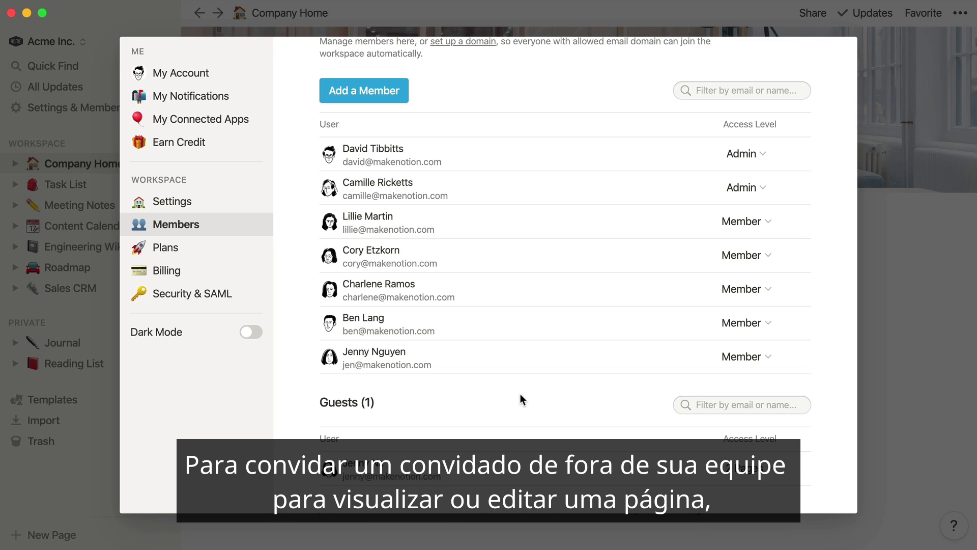
click(886, 291)
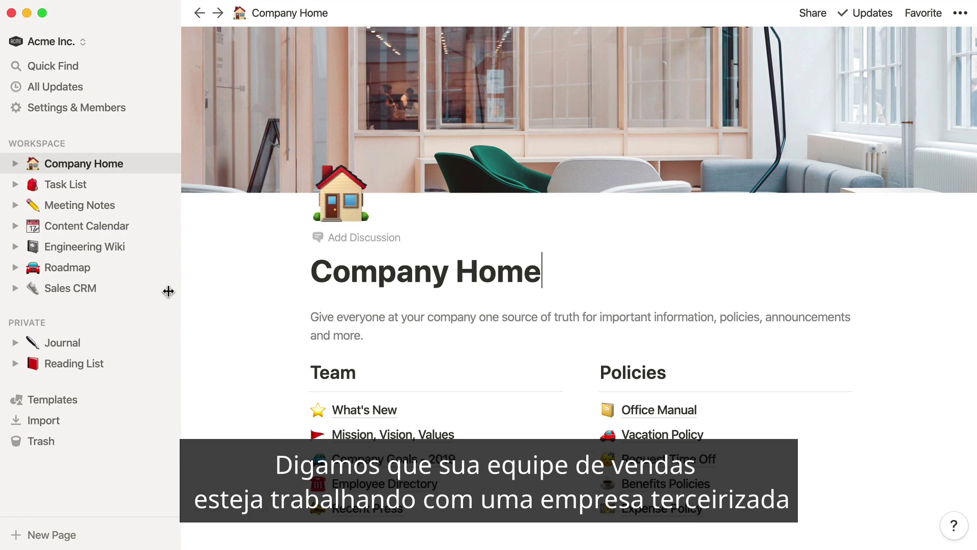
Step: On the Sales CRM page, invite an outside guest by e-mail with Can Comment access
click(122, 292)
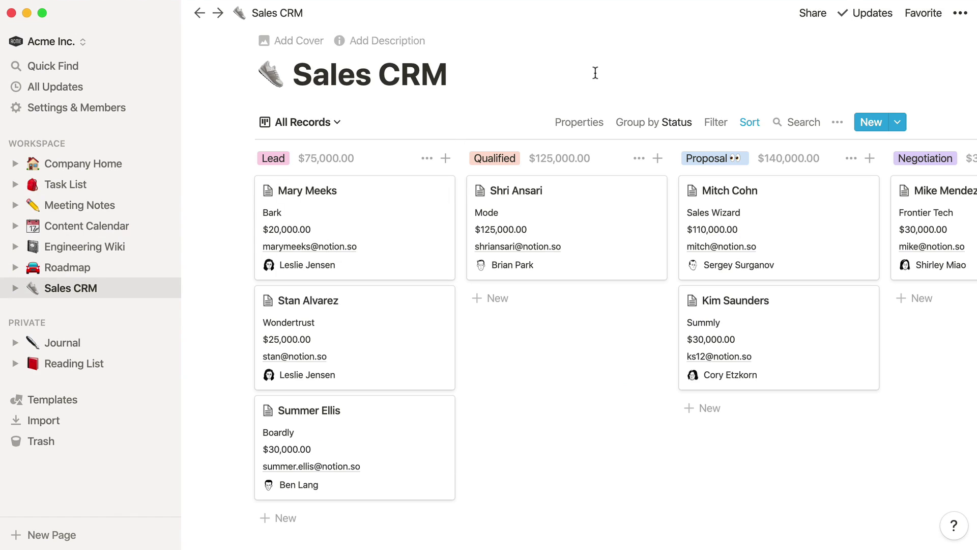
click(816, 16)
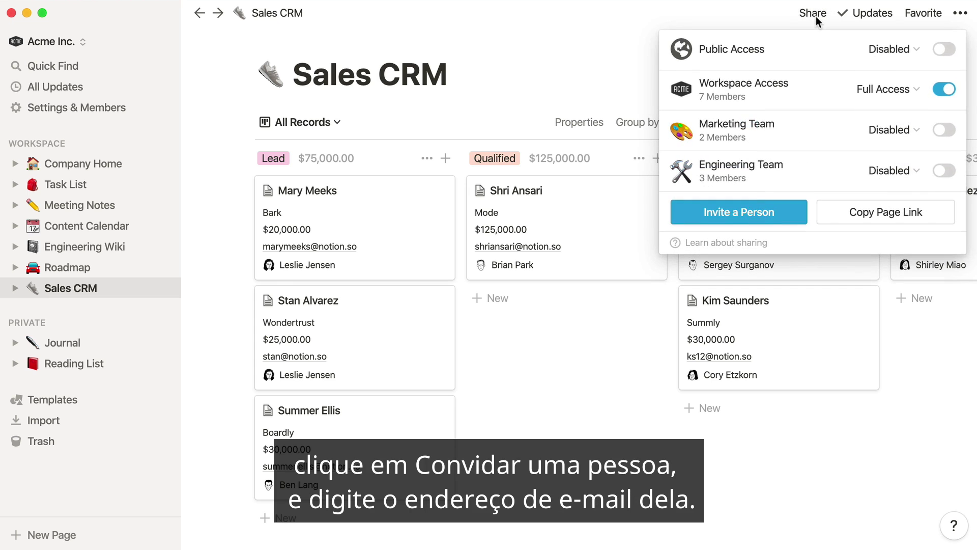
click(754, 213)
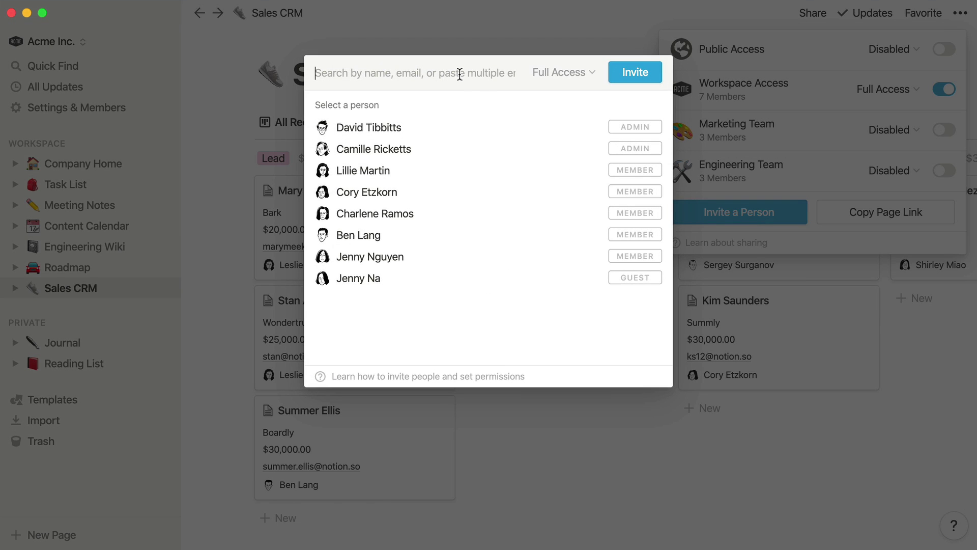
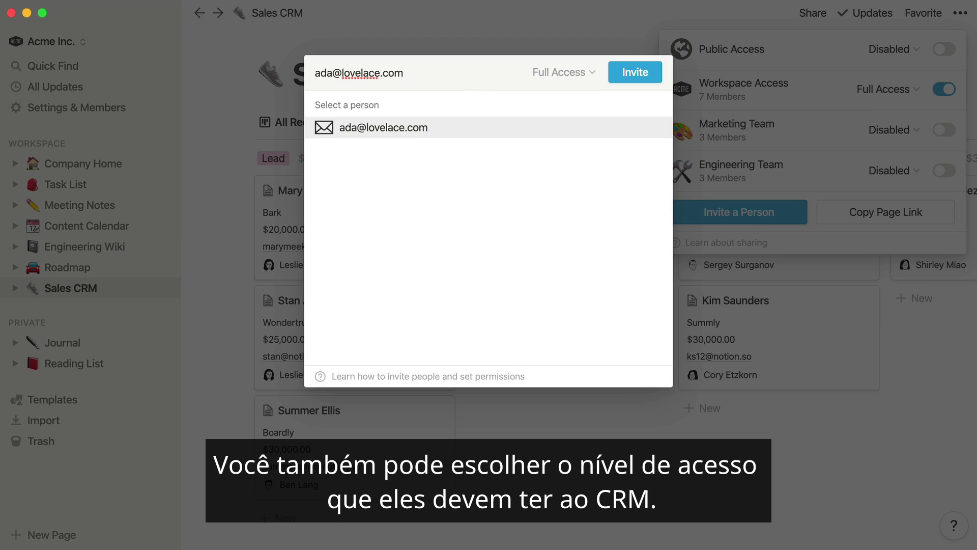
click(453, 128)
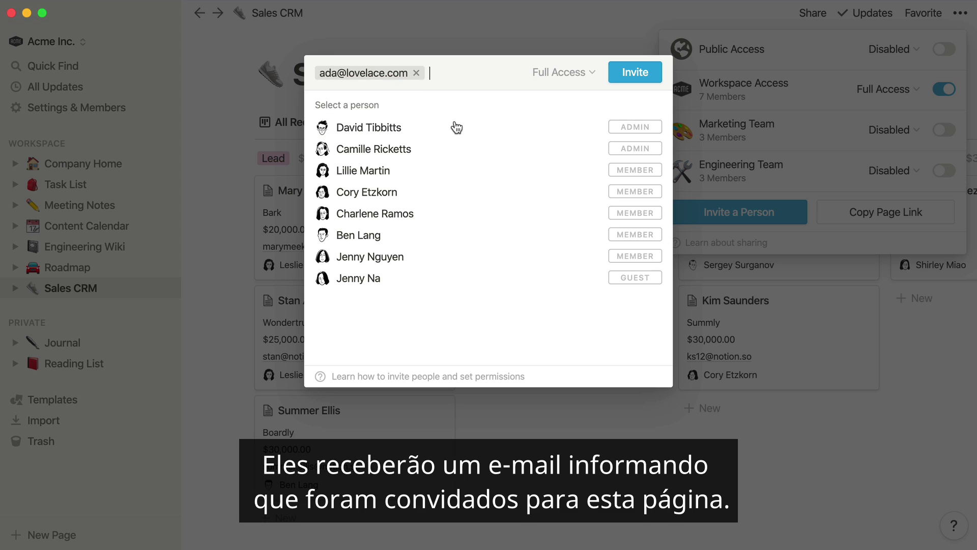
click(572, 76)
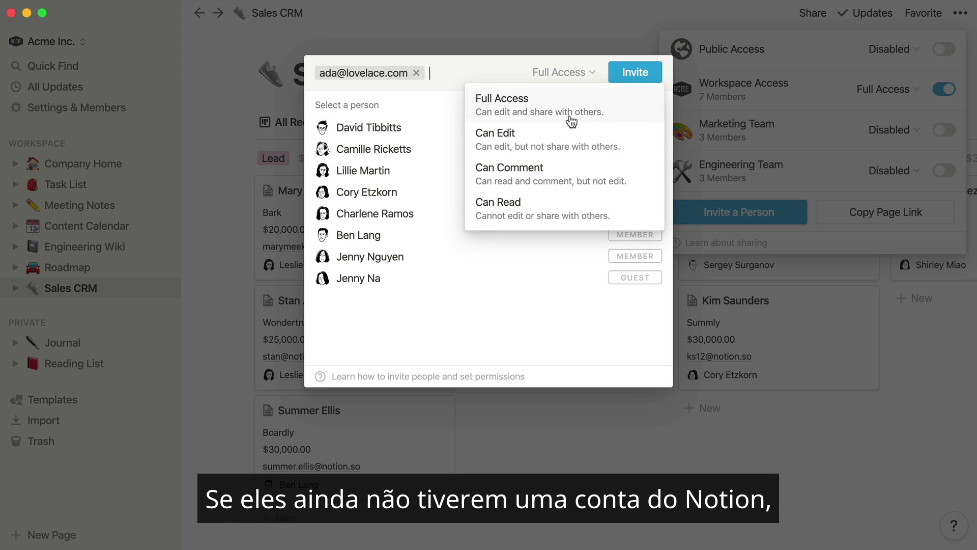
click(561, 173)
click(638, 82)
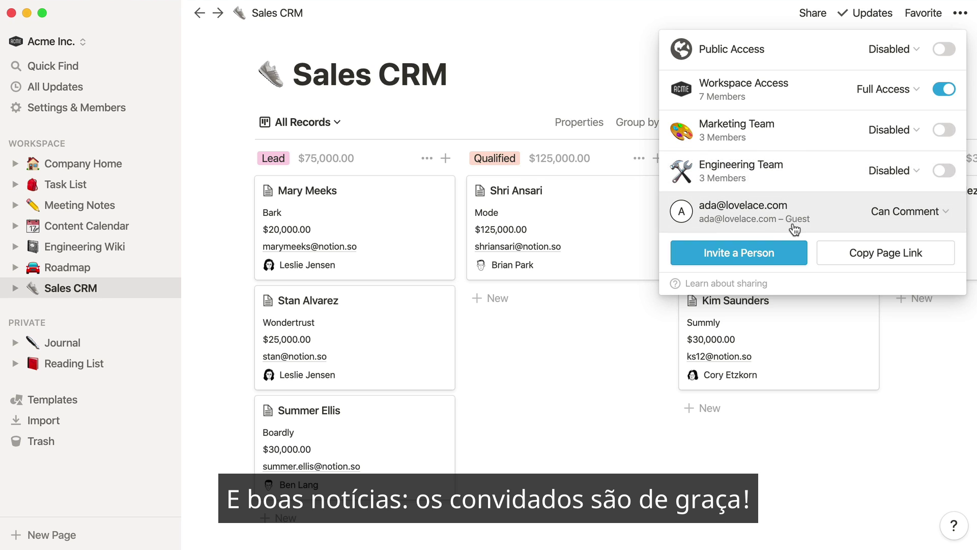
click(585, 343)
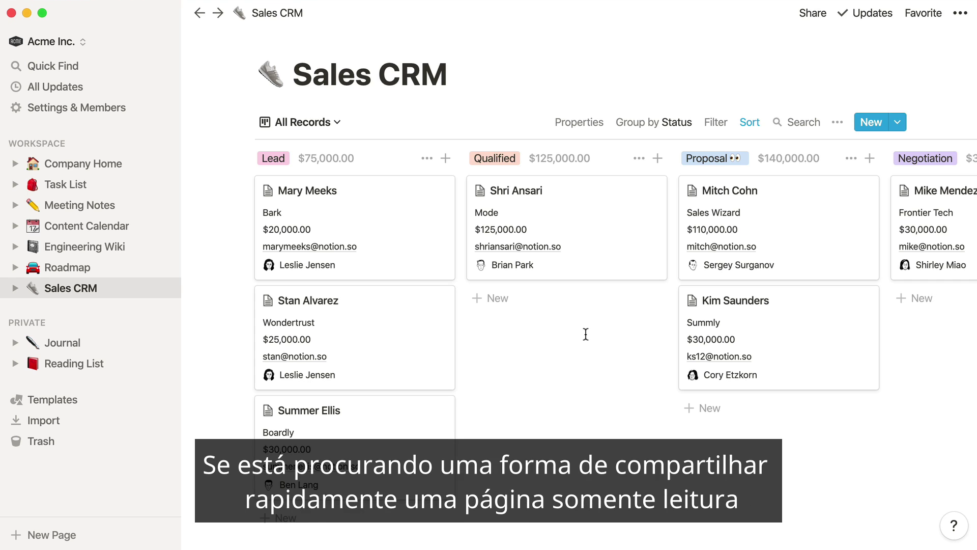
Step: Turn on public Can Read access for Sales CRM and copy its page link
click(813, 15)
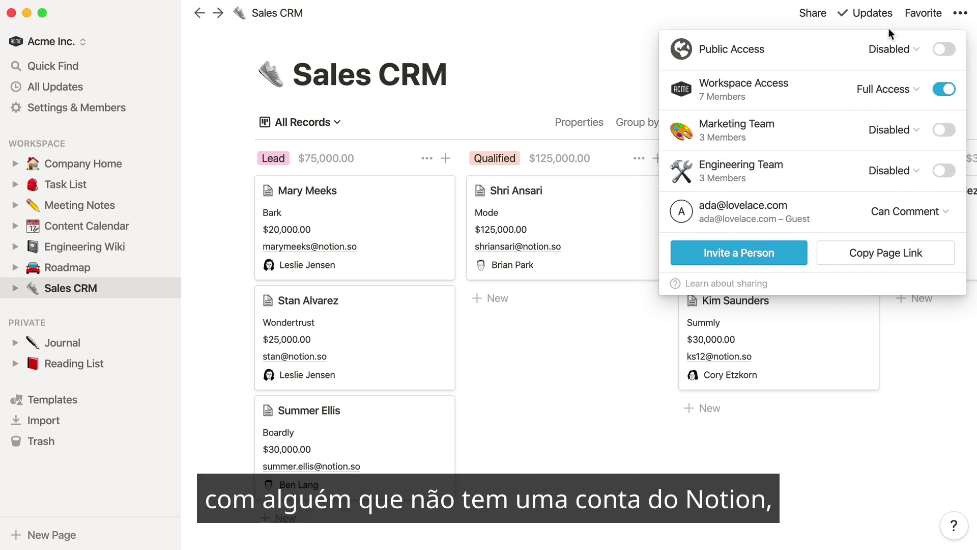
click(942, 51)
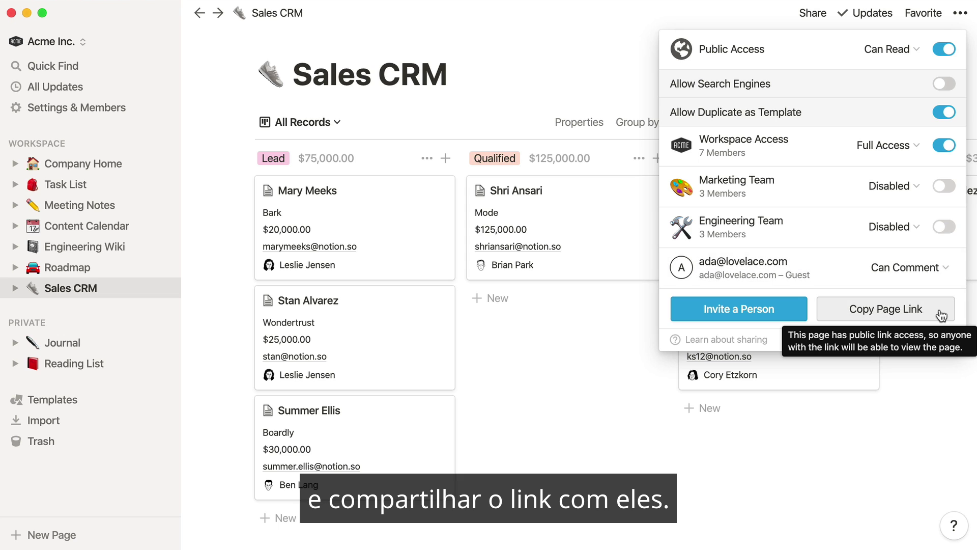
click(941, 316)
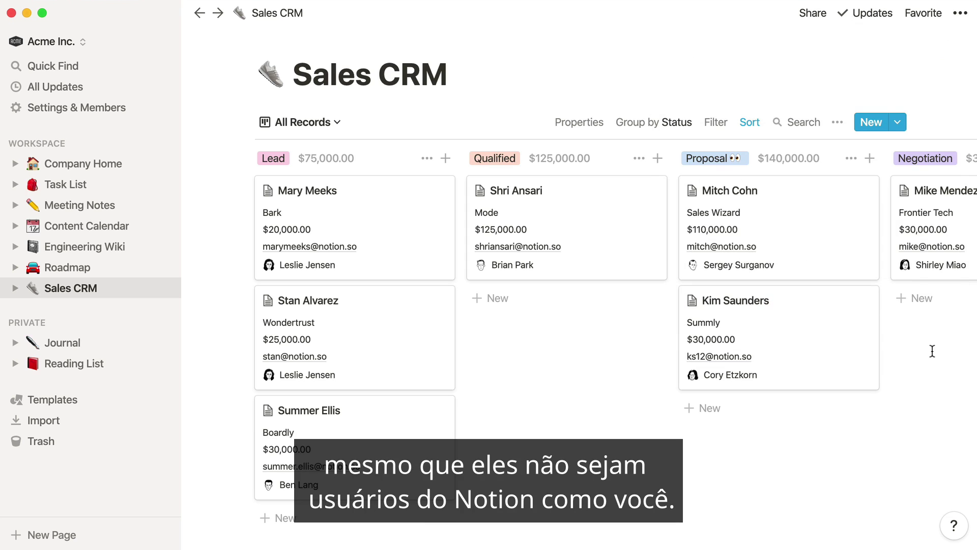
Step: Add a workspace admin, found by name search, to the Marketing Team group, then close settings
click(122, 109)
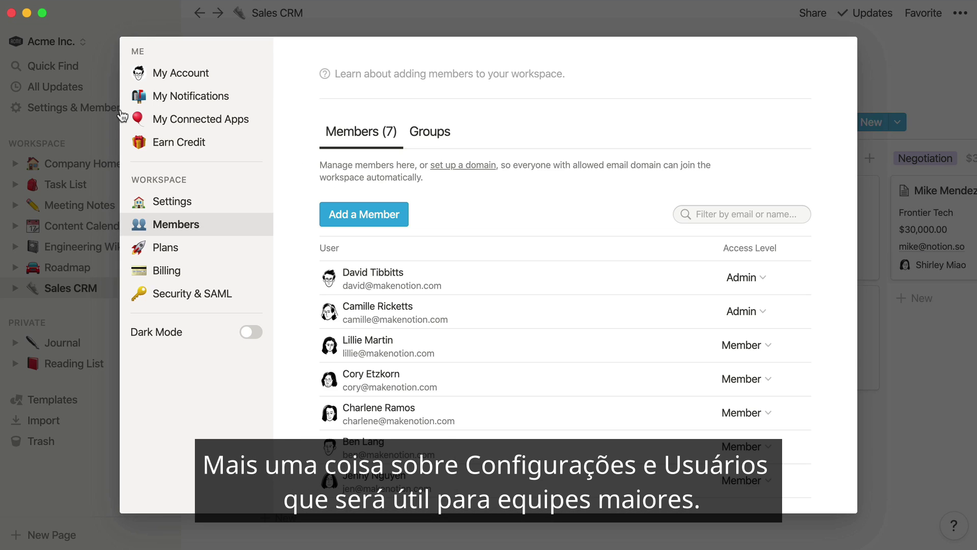
click(429, 132)
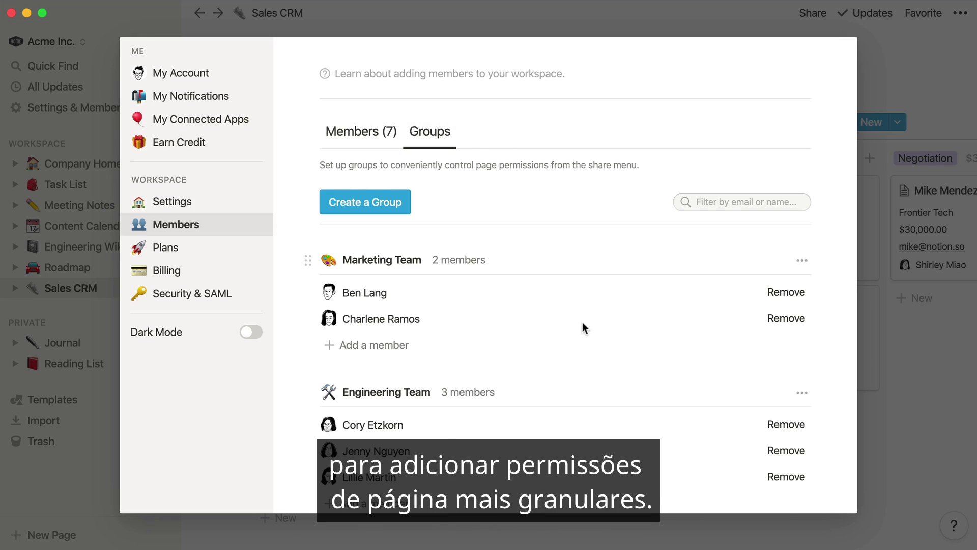
scroll(580, 349, down, 2)
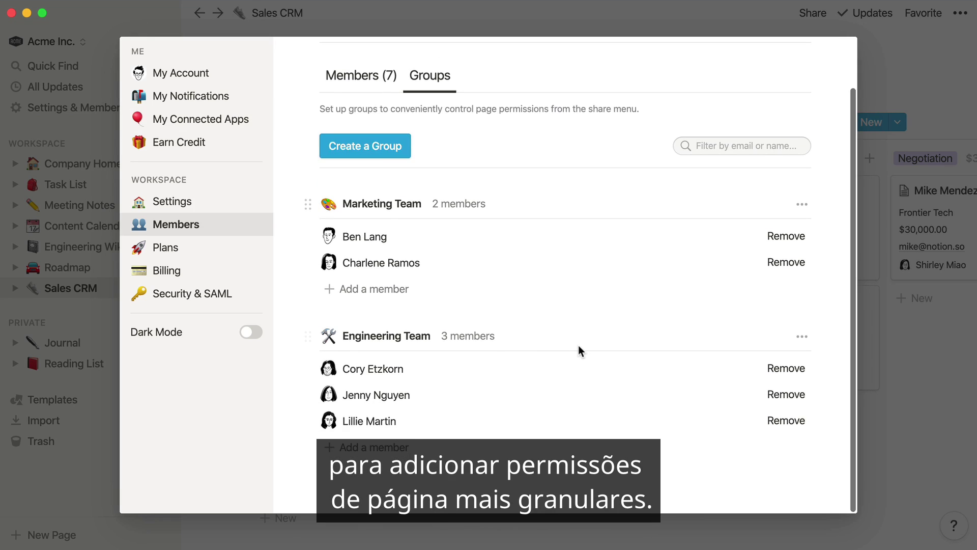
click(383, 290)
text(david)
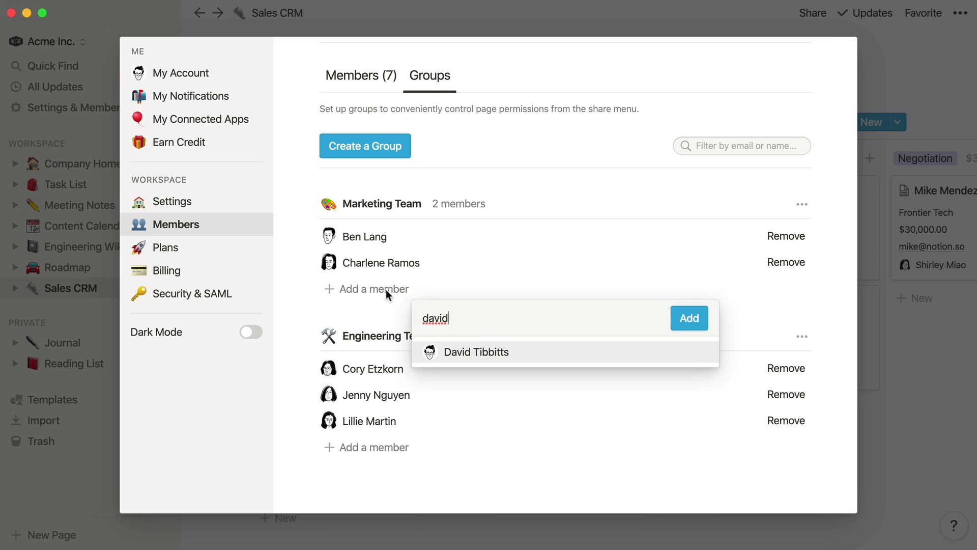
click(497, 352)
click(684, 321)
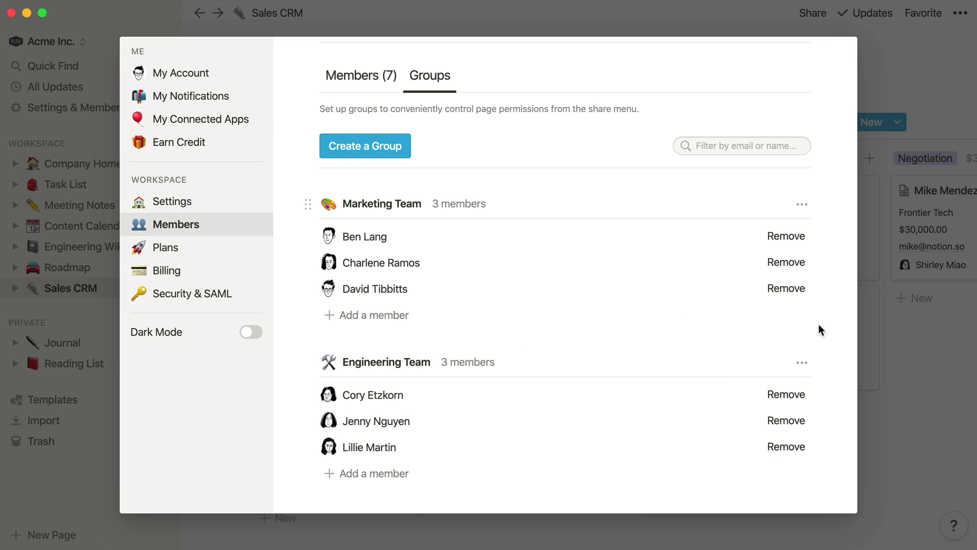
click(891, 341)
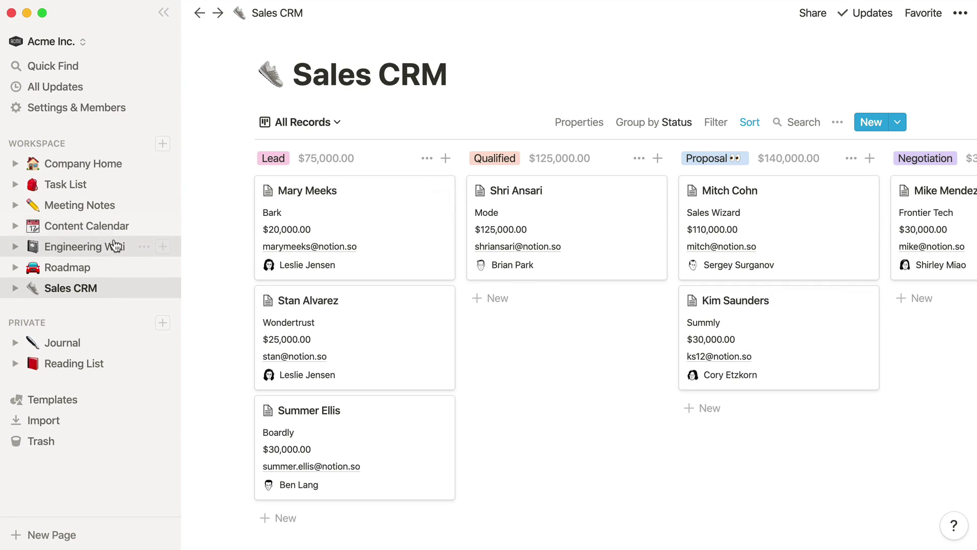
Step: Share the Engineering Wiki page with the Marketing Team group and view its access levels
click(120, 246)
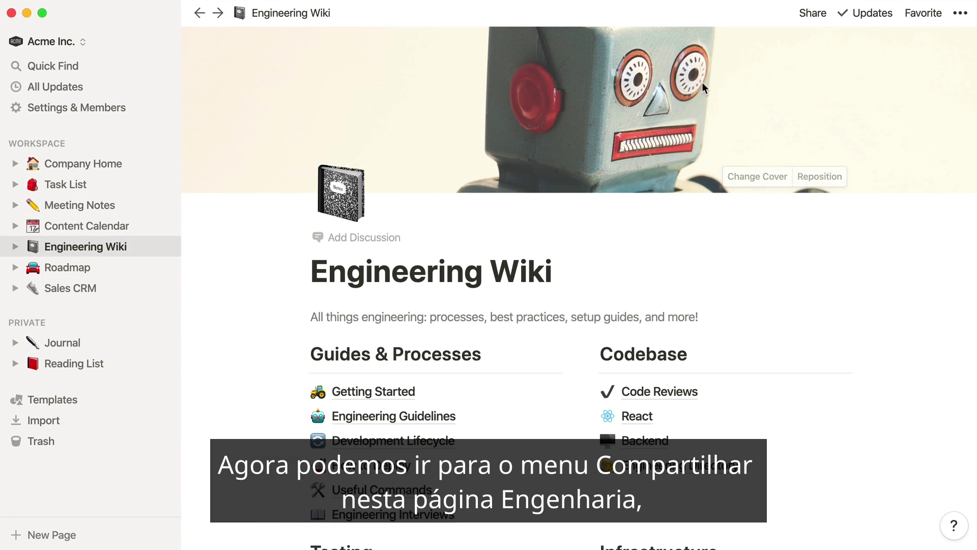
click(801, 17)
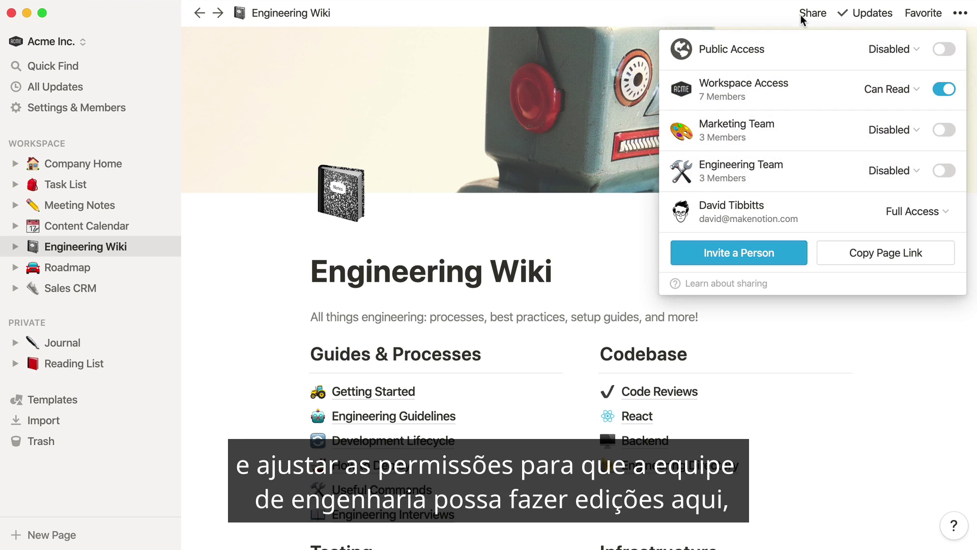
click(941, 132)
click(884, 131)
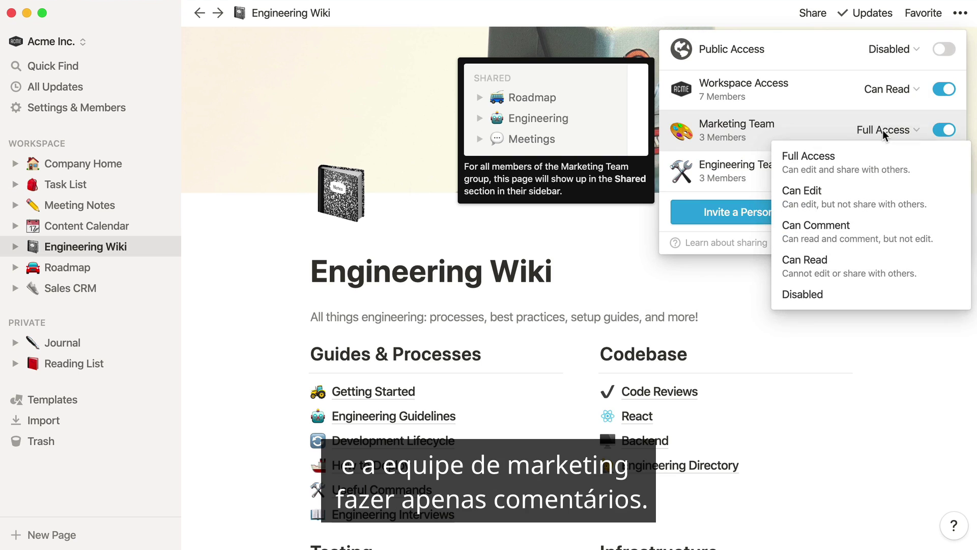